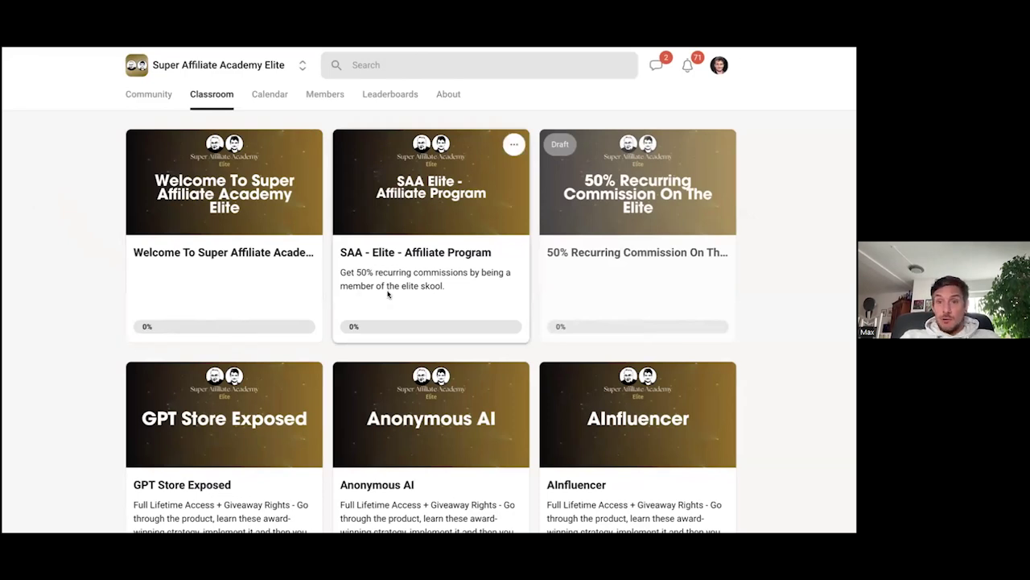
- Scroll the Skool Classroom down to the Monthly Exclusive Mastermind, Giveaway Rights and Guaranteed Approval courses
scroll(387, 294, "down", 4)
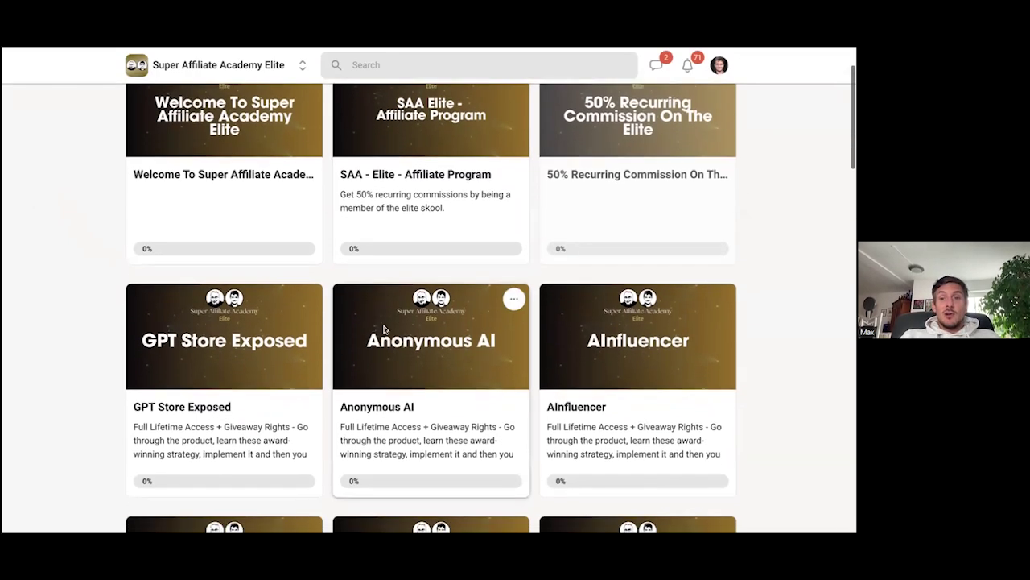
scroll(384, 329, "down", 4)
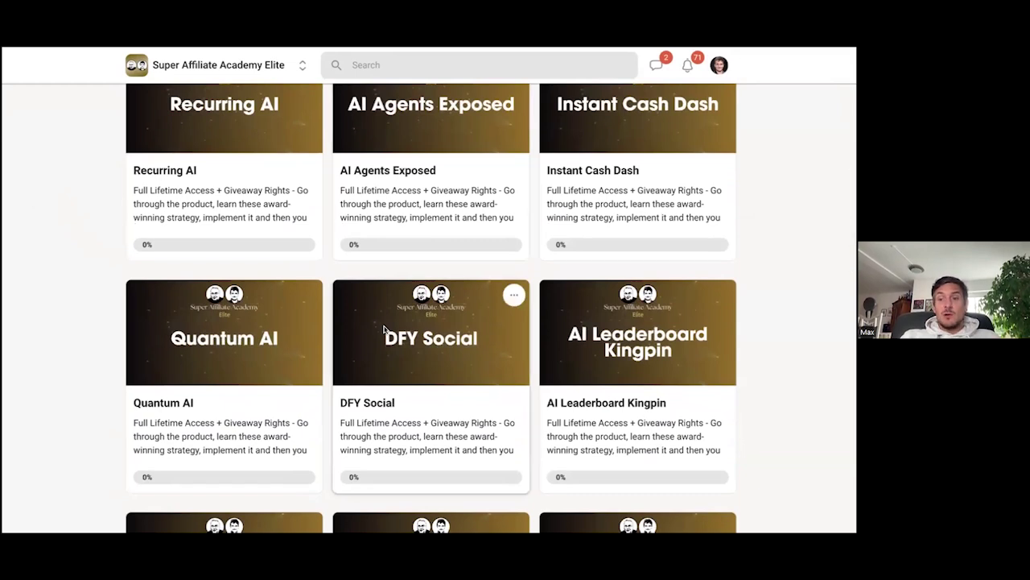
scroll(384, 329, "down", 1)
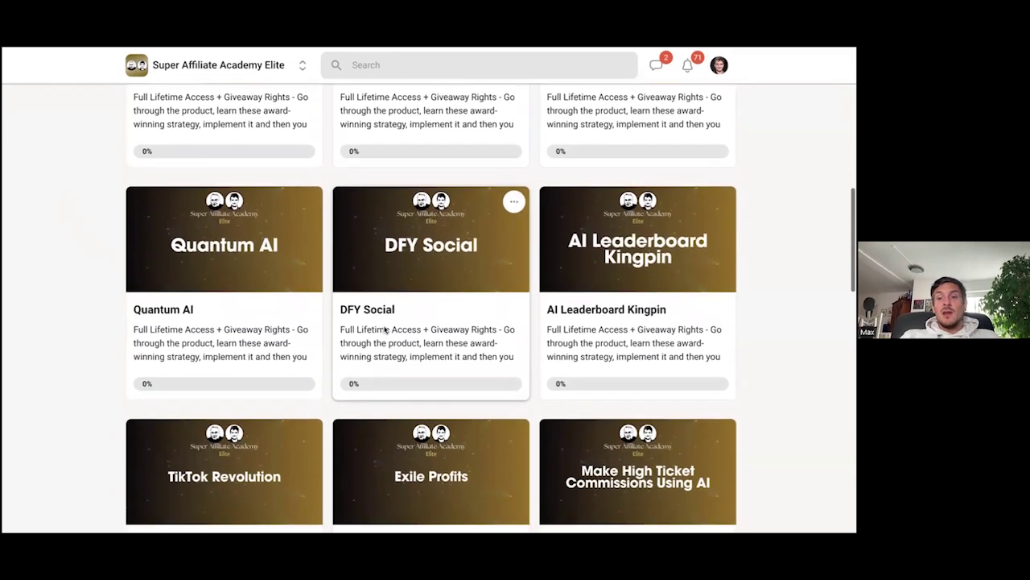
scroll(384, 329, "down", 2)
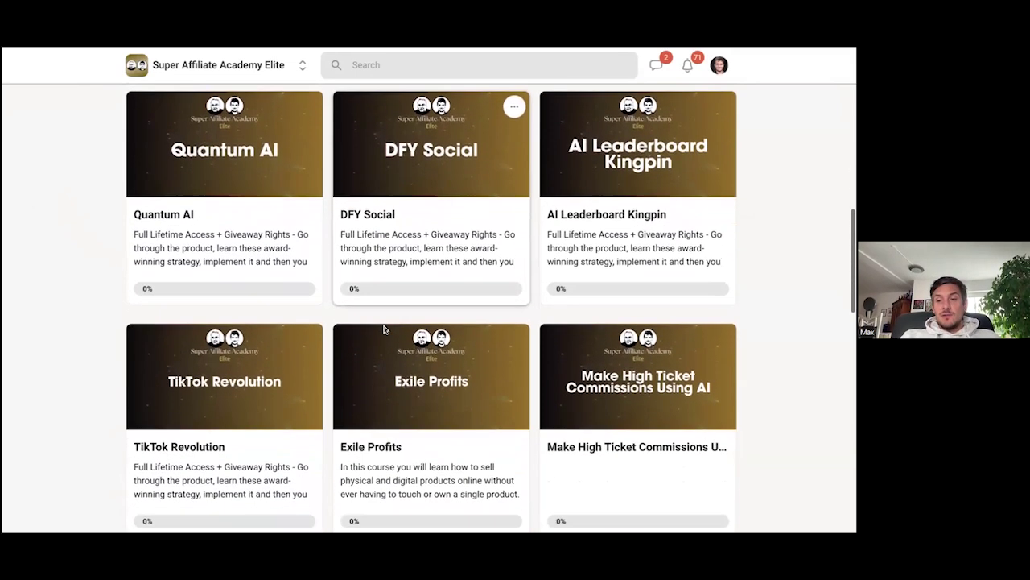
scroll(384, 330, "down", 1)
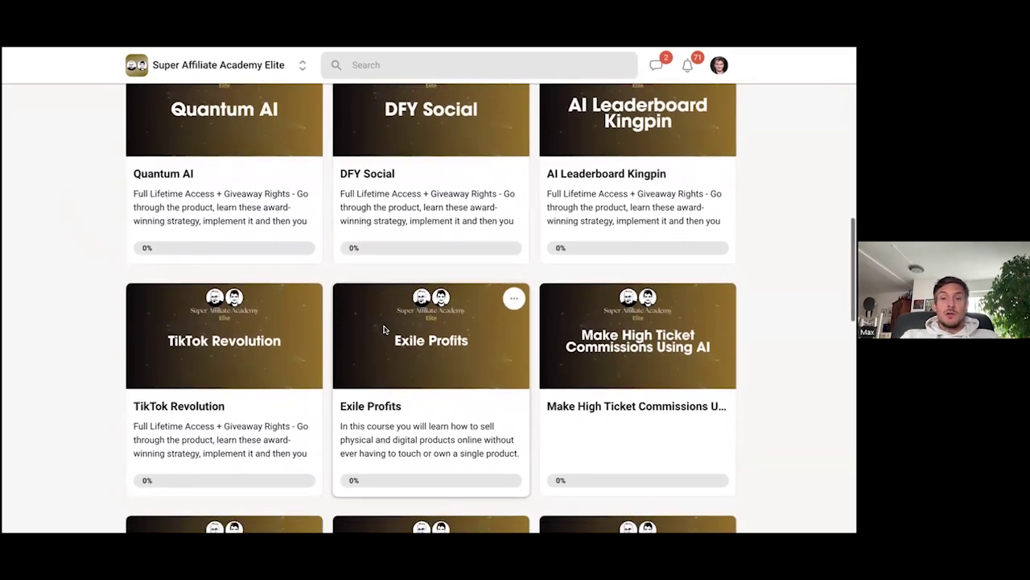
scroll(384, 329, "down", 1)
scroll(384, 329, "down", 2)
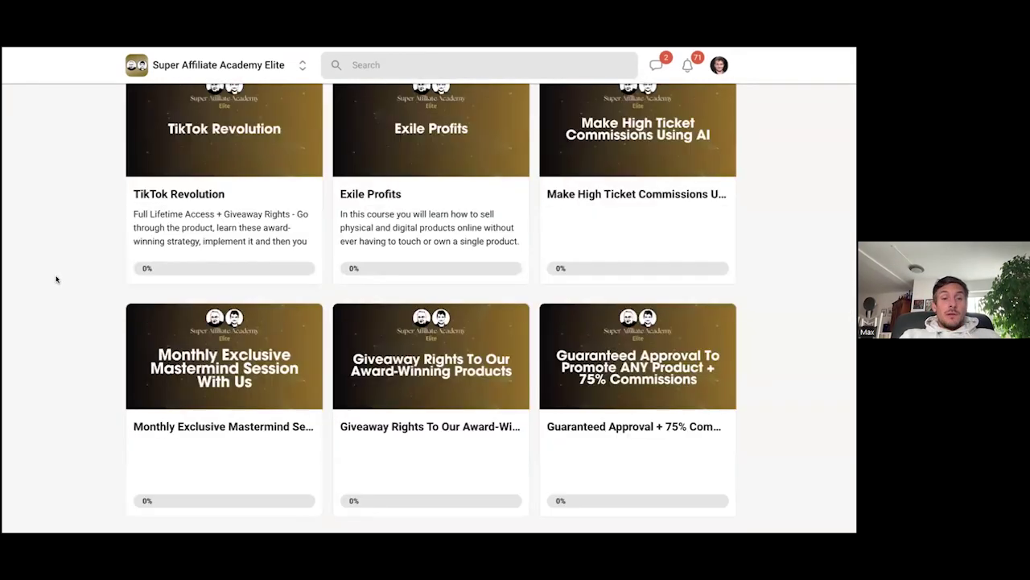
scroll(56, 280, "down", 1)
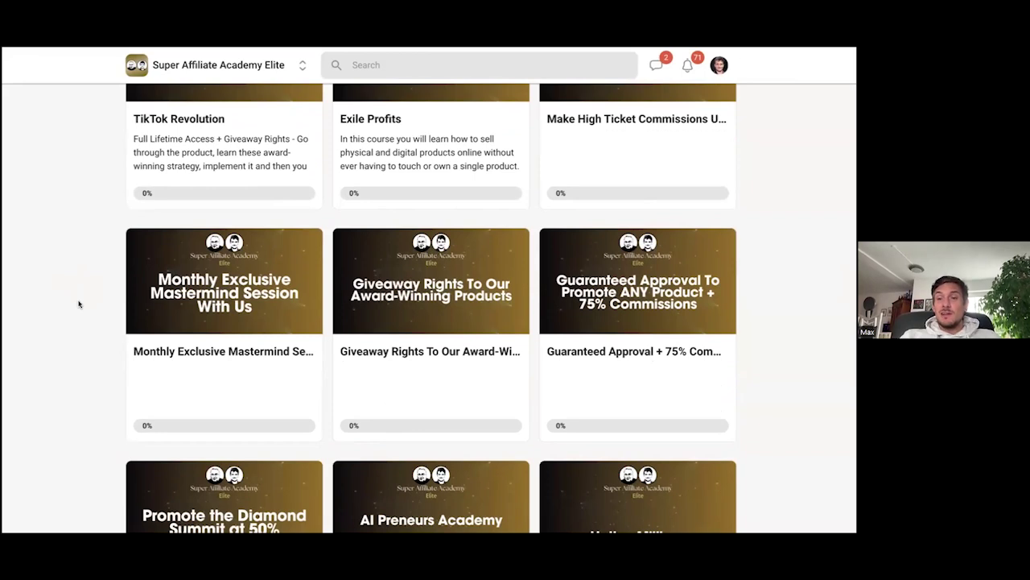
- Scroll down through the remaining Classroom courses to Elite Auto DM Software, then back up
scroll(79, 303, "down", 1)
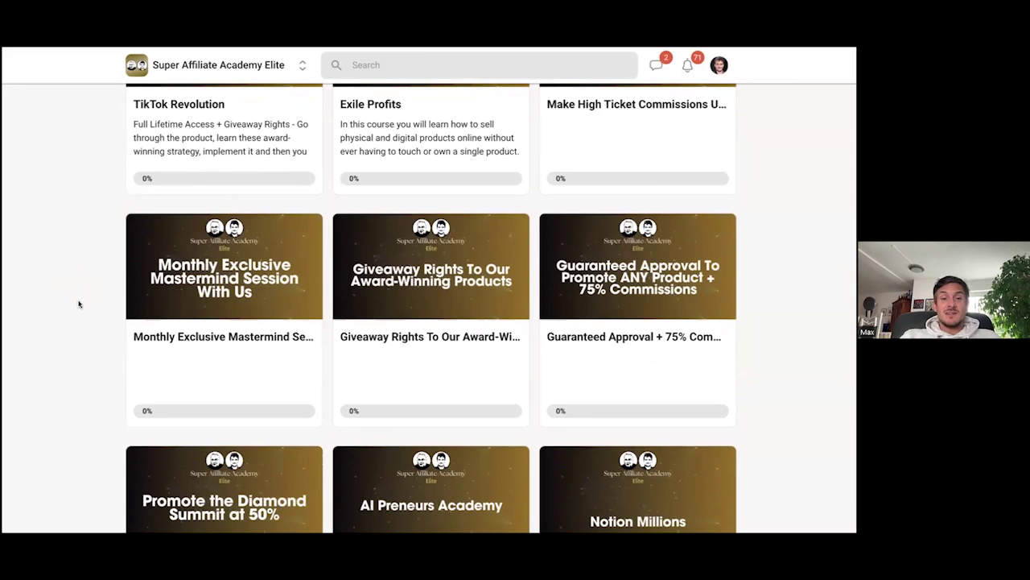
scroll(78, 303, "down", 3)
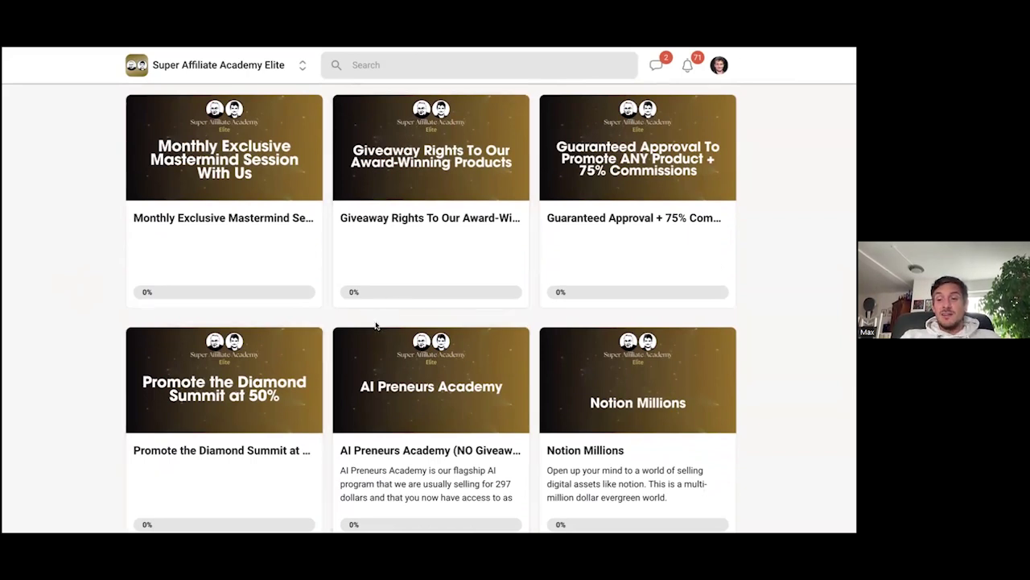
scroll(375, 325, "down", 5)
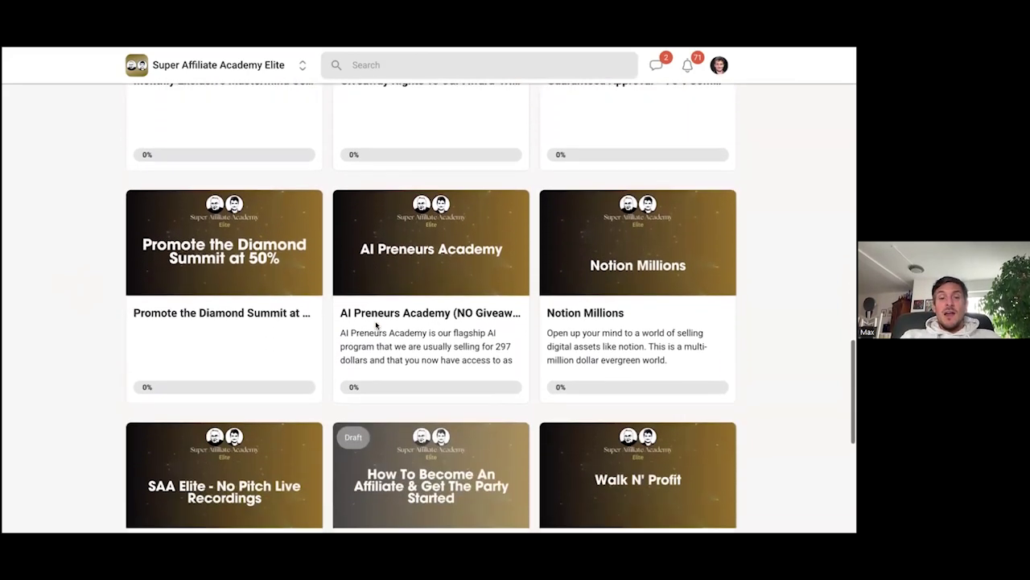
scroll(375, 325, "down", 2)
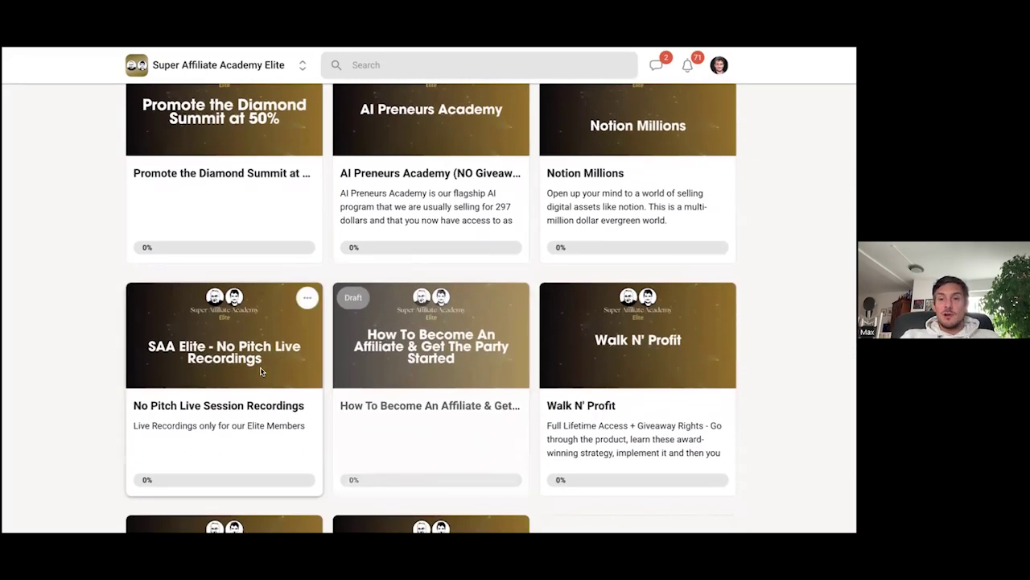
scroll(583, 431, "down", 2)
scroll(583, 430, "down", 1)
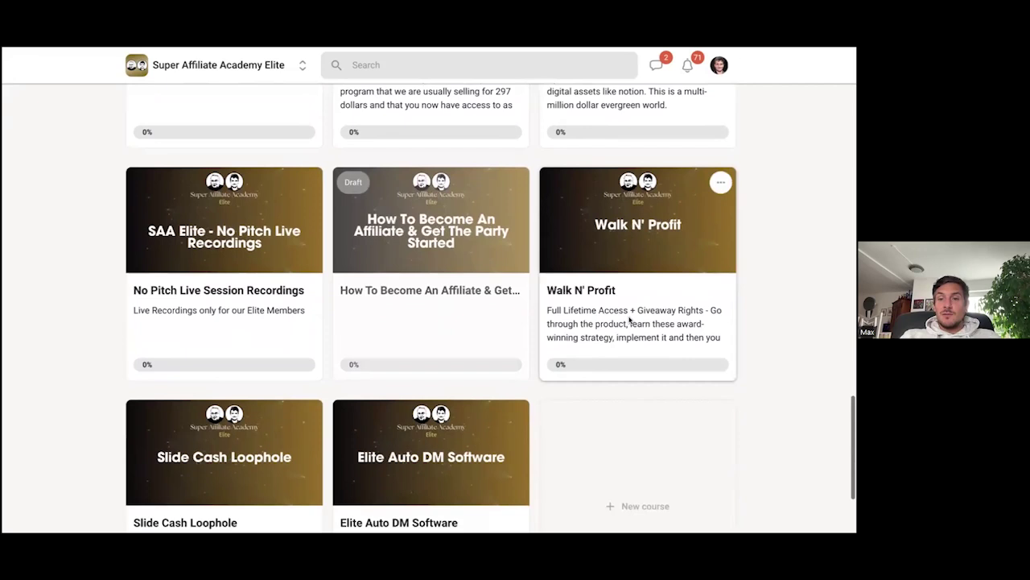
scroll(612, 338, "down", 2)
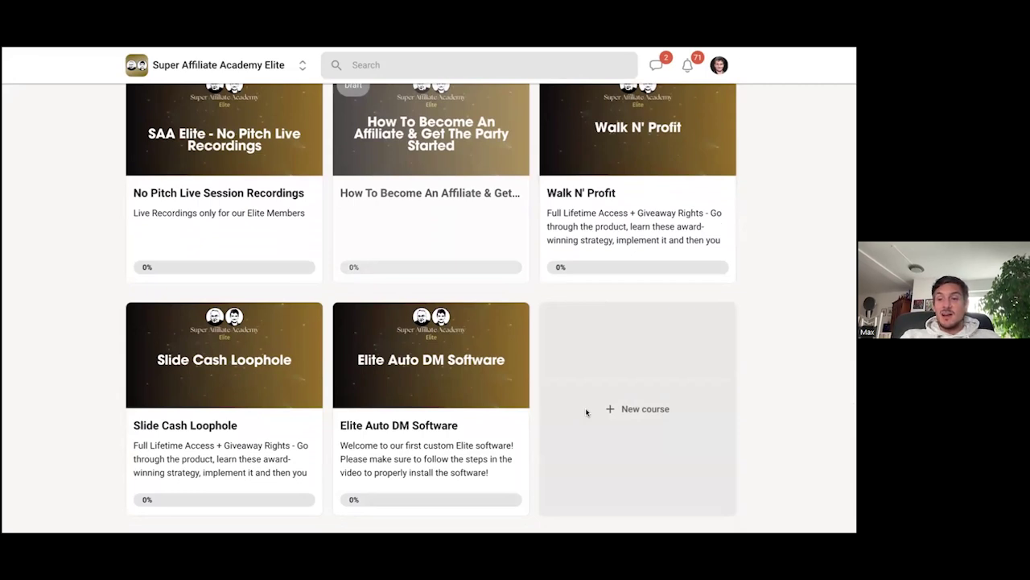
scroll(586, 412, "up", 4)
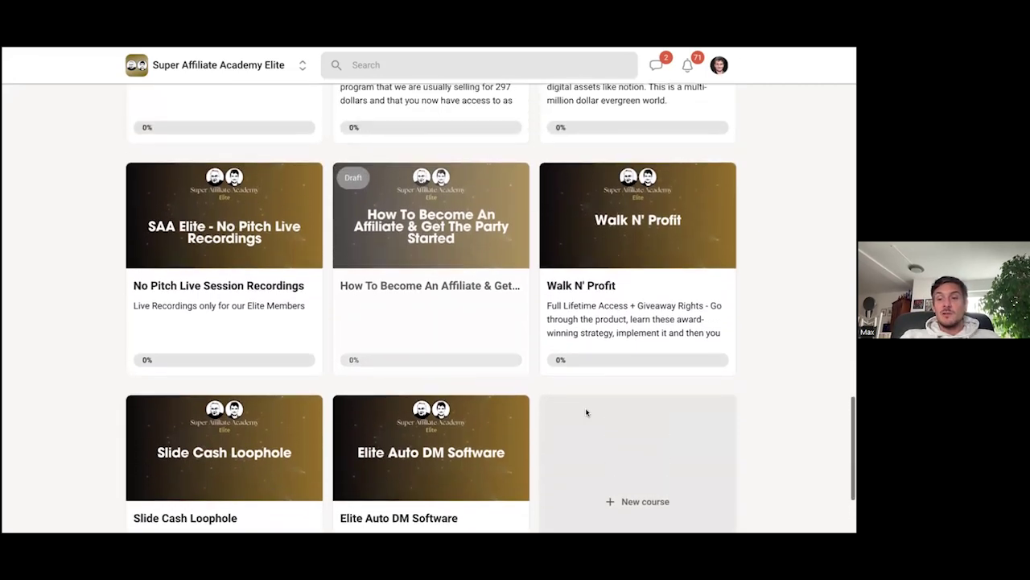
scroll(586, 412, "up", 7)
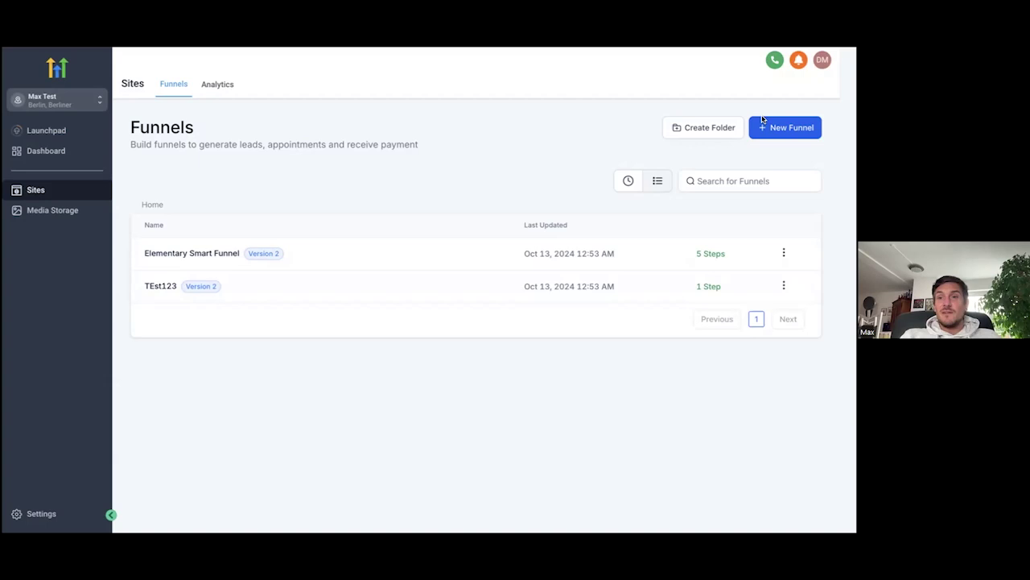
- Start a new funnel from the Funnels page to get the blank-or-template choice
left_click(794, 132)
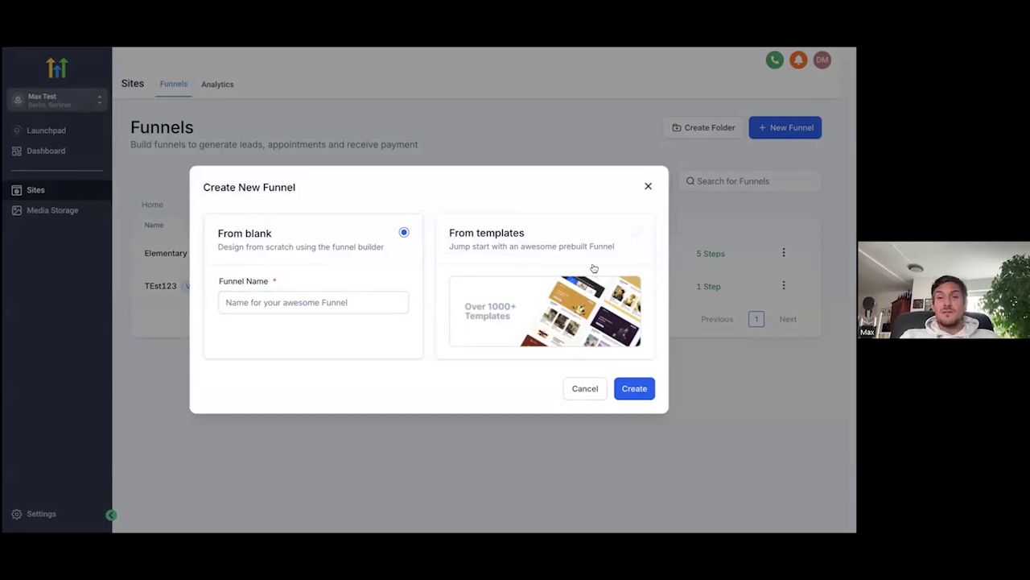
- Choose to build the funnel from templates and scroll through the Template Library
left_click(635, 232)
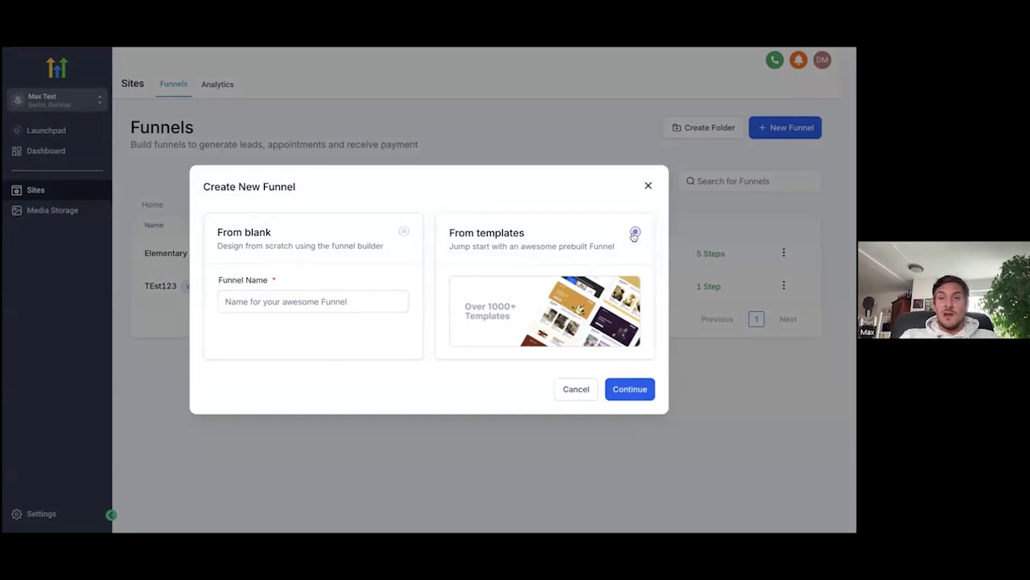
left_click(649, 386)
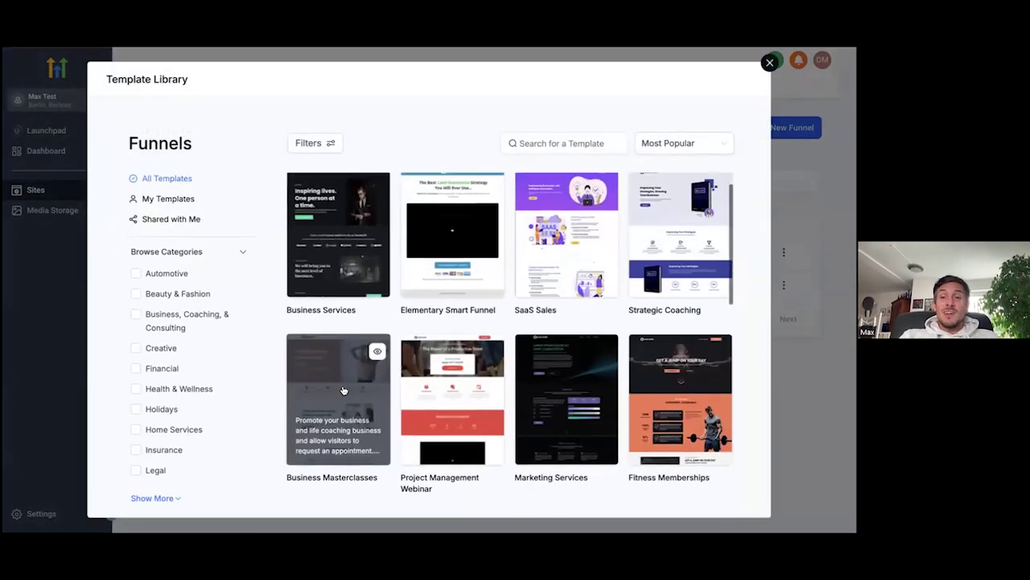
scroll(342, 390, "down", 1)
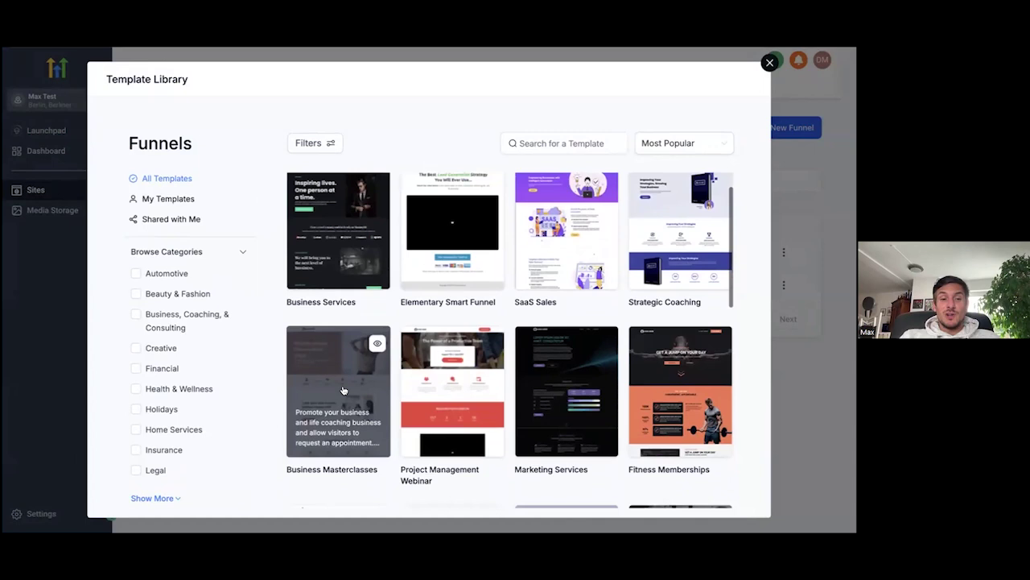
scroll(216, 400, "down", 1)
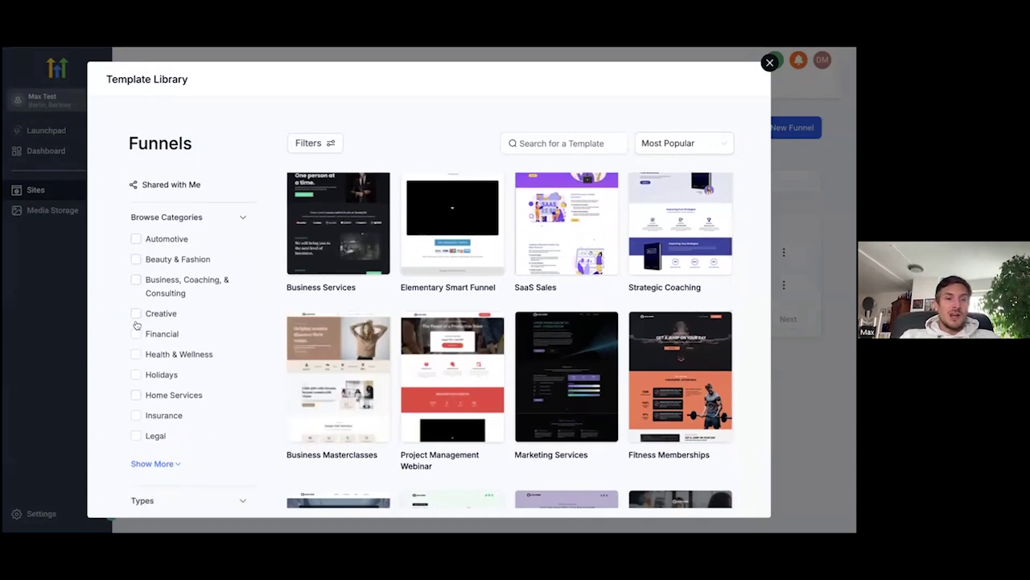
- Expand all template categories, browse the filters, then close the Template Library
left_click(164, 464)
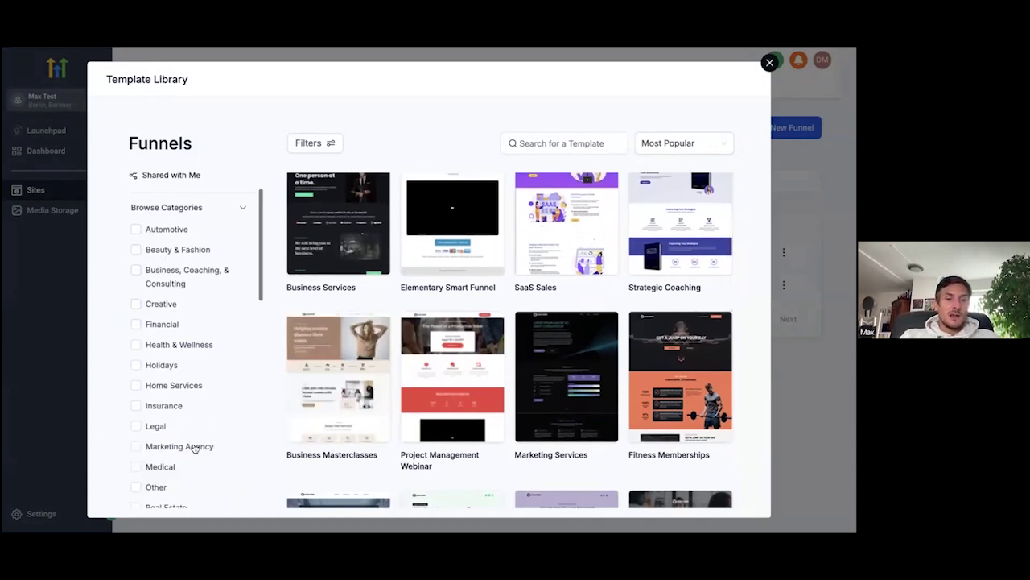
scroll(201, 434, "down", 2)
scroll(202, 430, "down", 5)
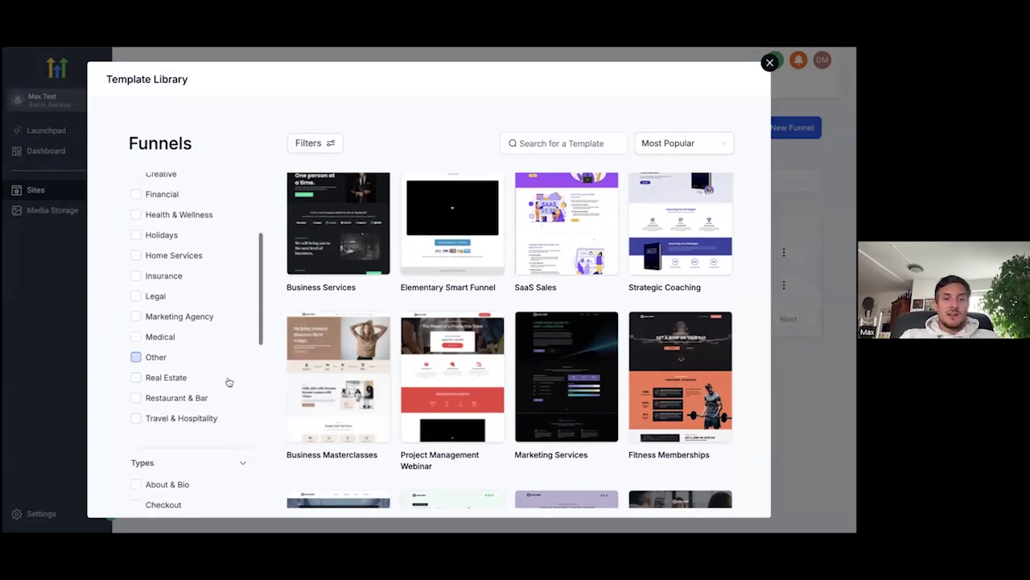
scroll(177, 295, "down", 1)
scroll(190, 359, "down", 2)
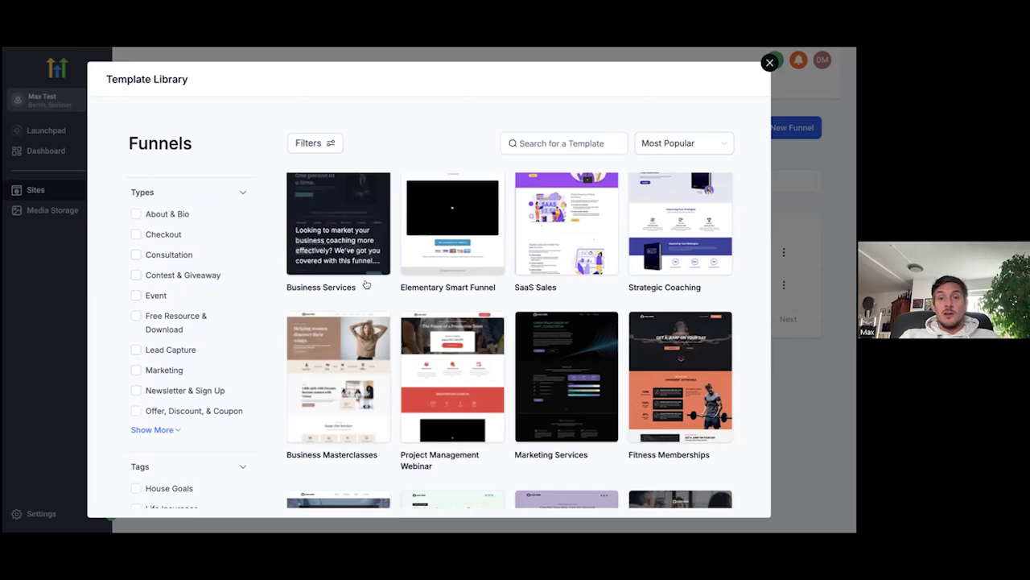
scroll(557, 353, "down", 1)
scroll(556, 354, "down", 5)
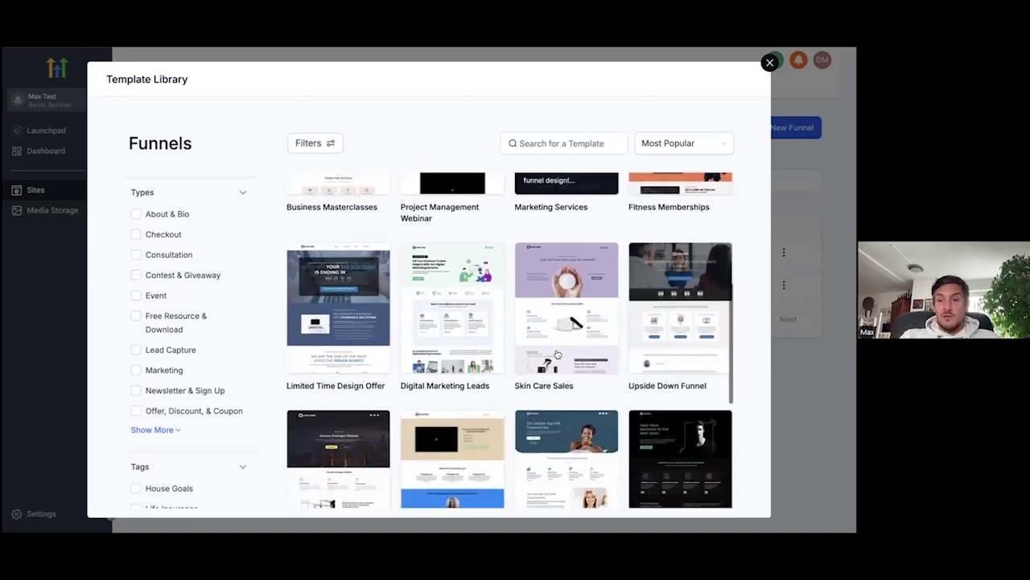
scroll(556, 354, "up", 3)
scroll(556, 353, "up", 3)
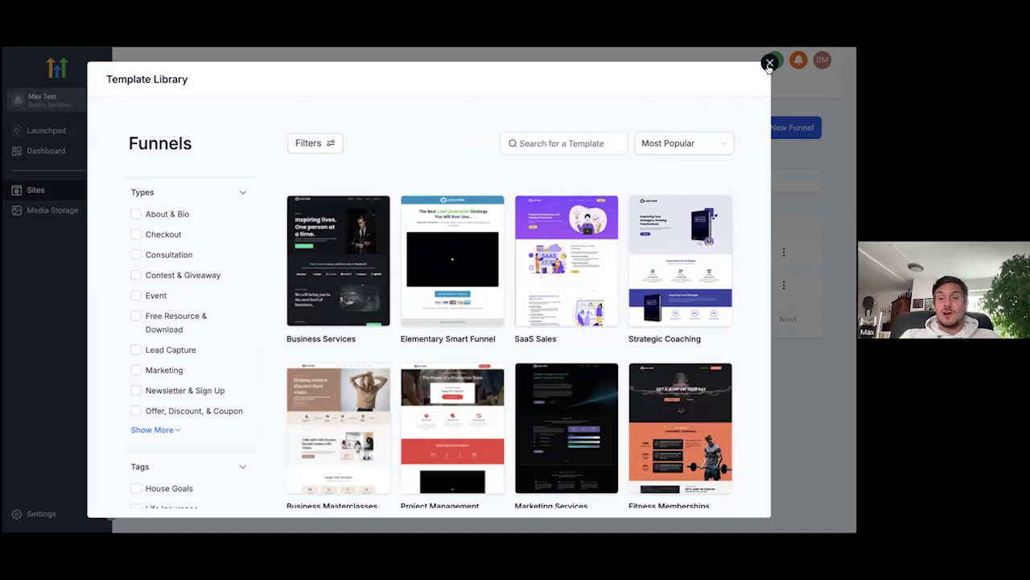
left_click(768, 65)
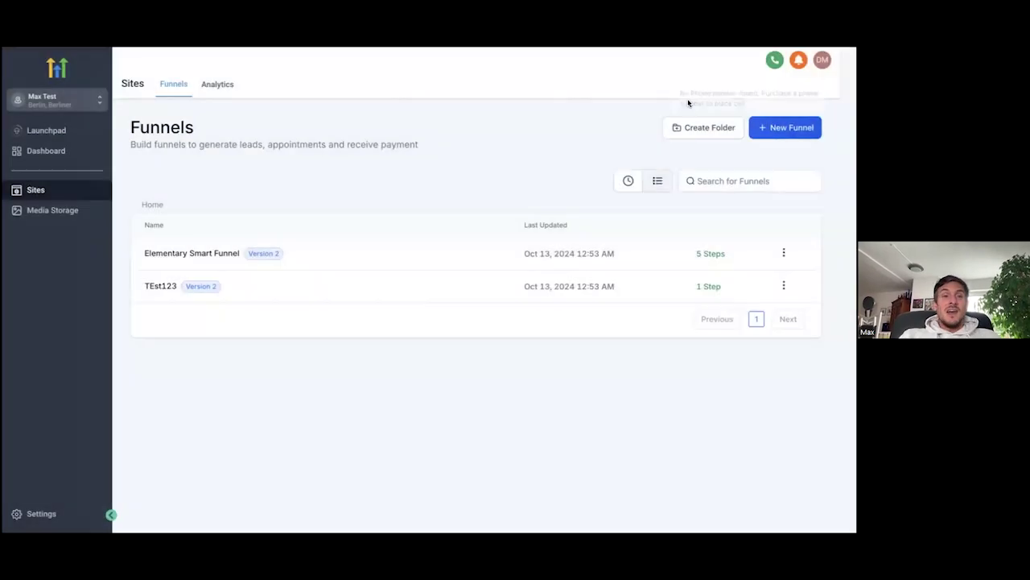
- Go to Media Storage to view its three Relocated Item folders
left_click(56, 214)
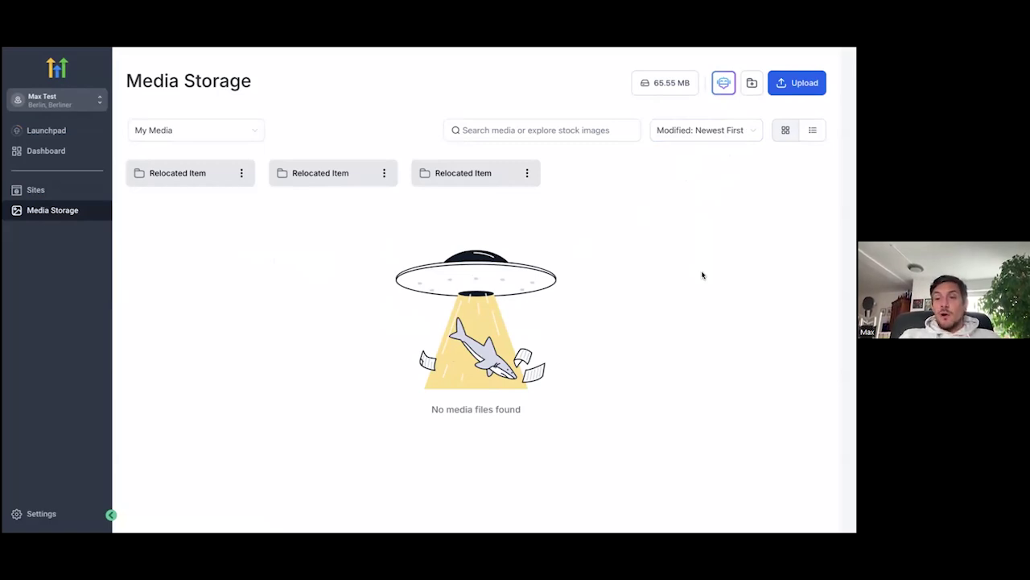
- Describe a new AI image as 'cat with a hockey stick' and pick the Animated style
left_click(722, 85)
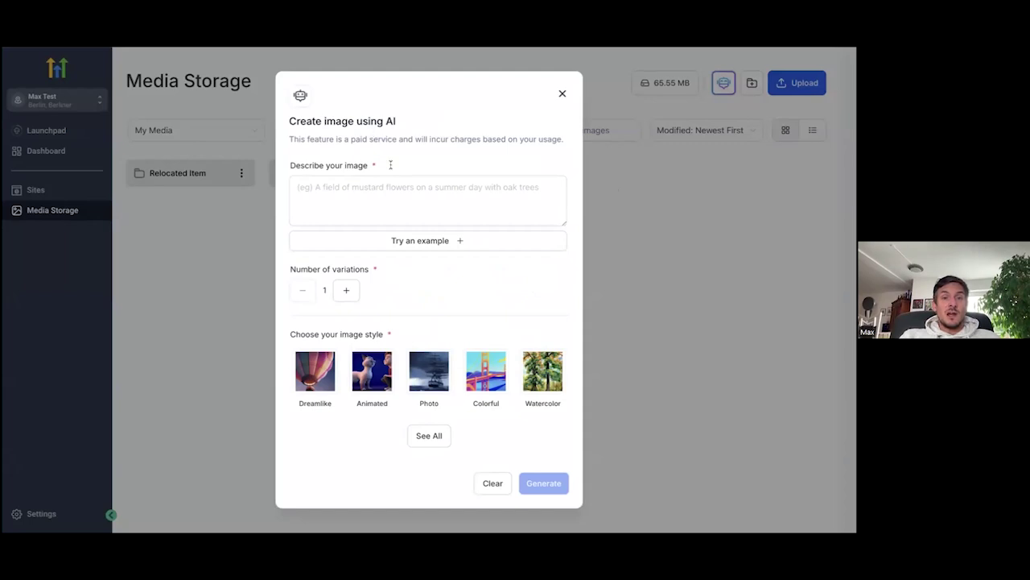
left_click(425, 198)
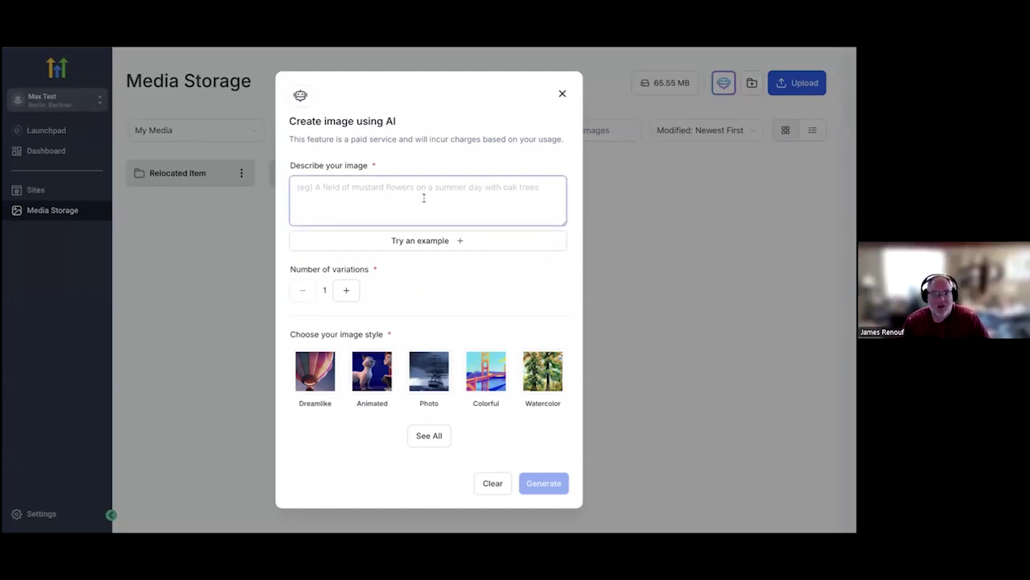
type("cat ")
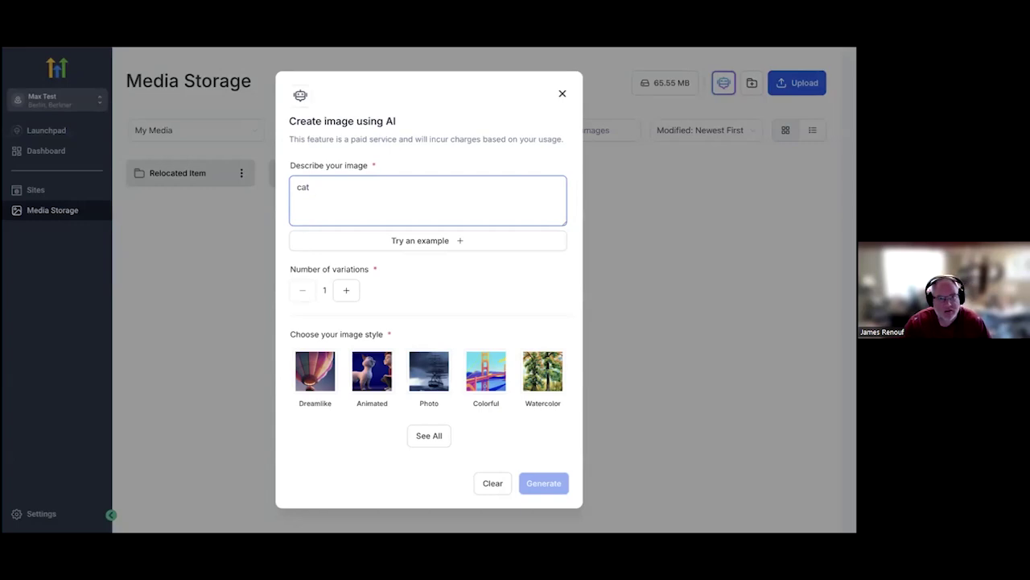
type("with ahockey")
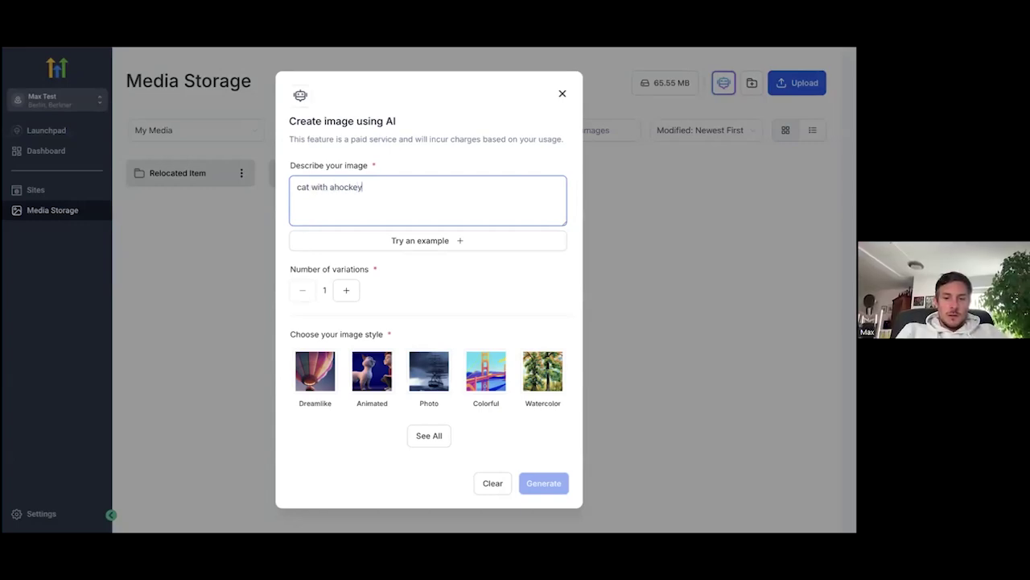
type(" stick")
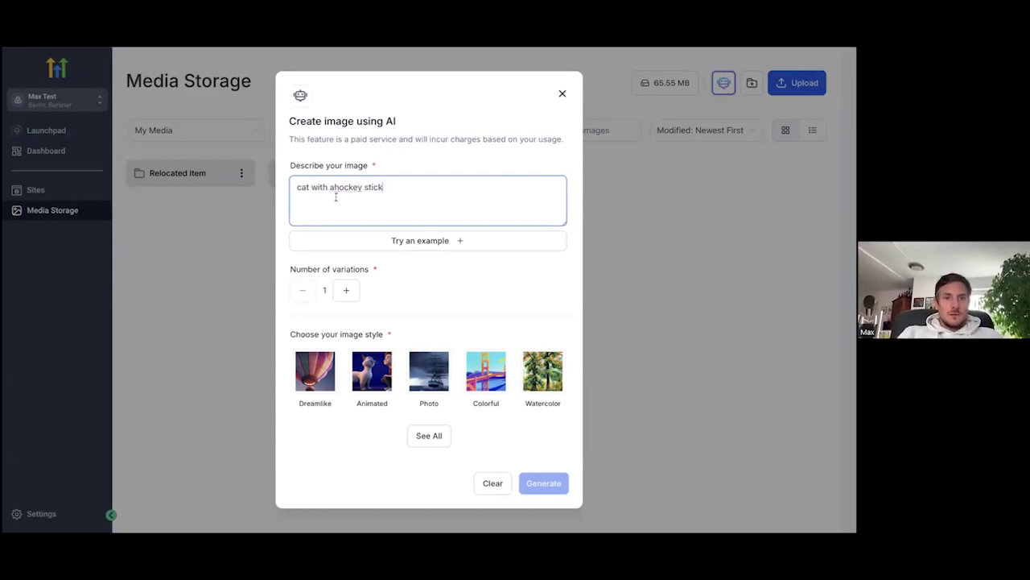
left_click(332, 188)
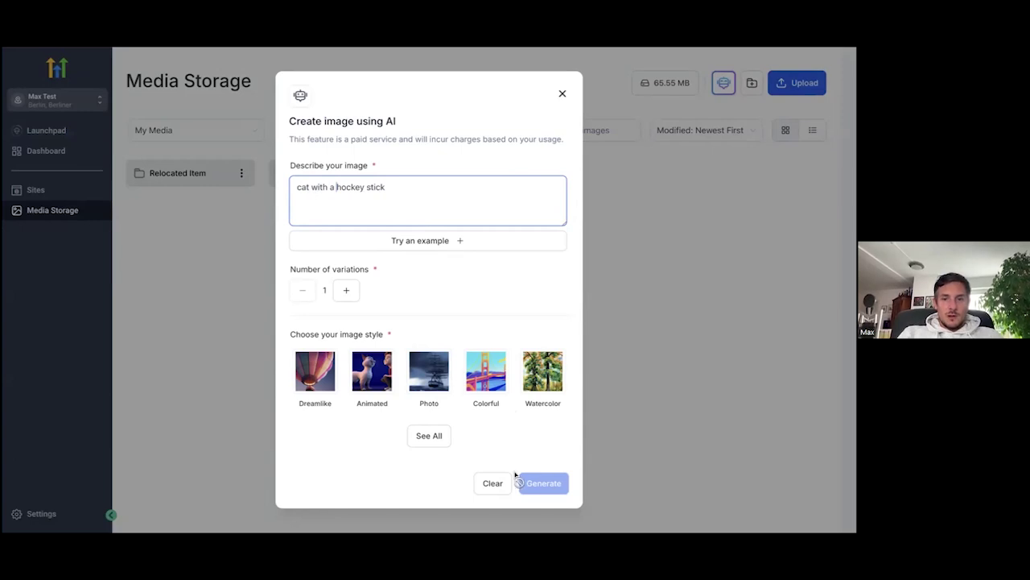
left_click(367, 381)
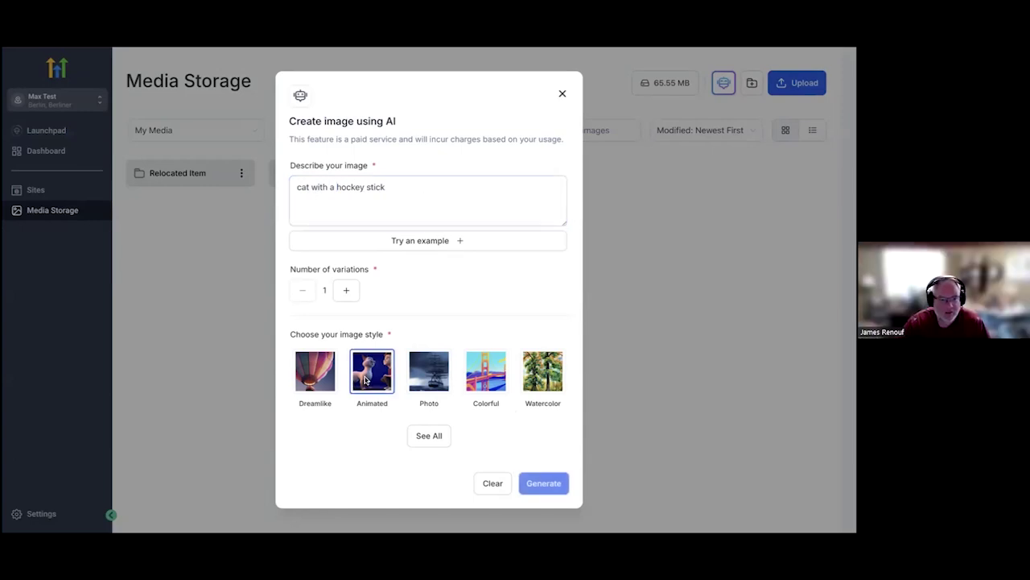
- Generate the Animated-style 'cat with a hockey stick' image and review the V1 variation
left_click(547, 486)
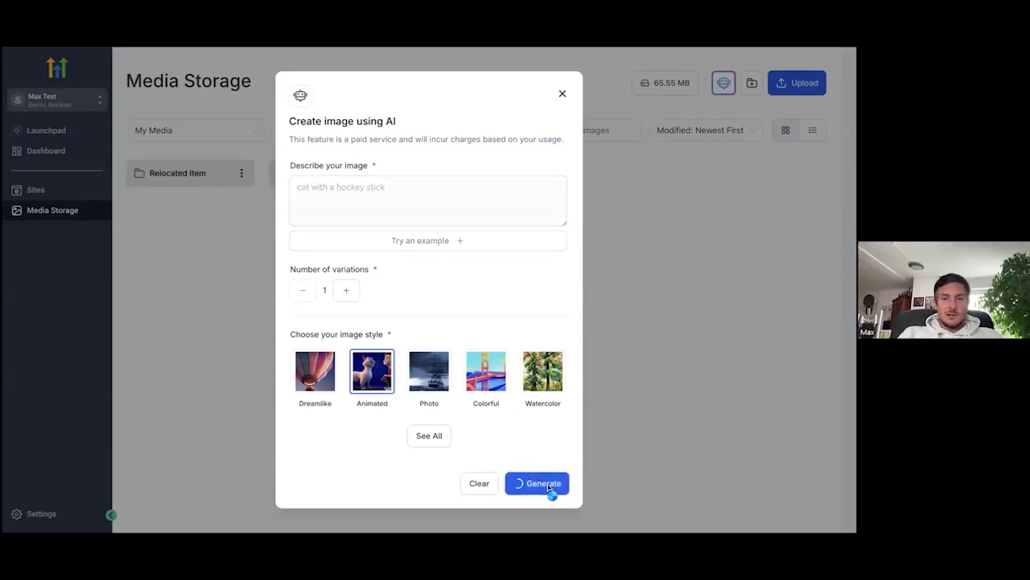